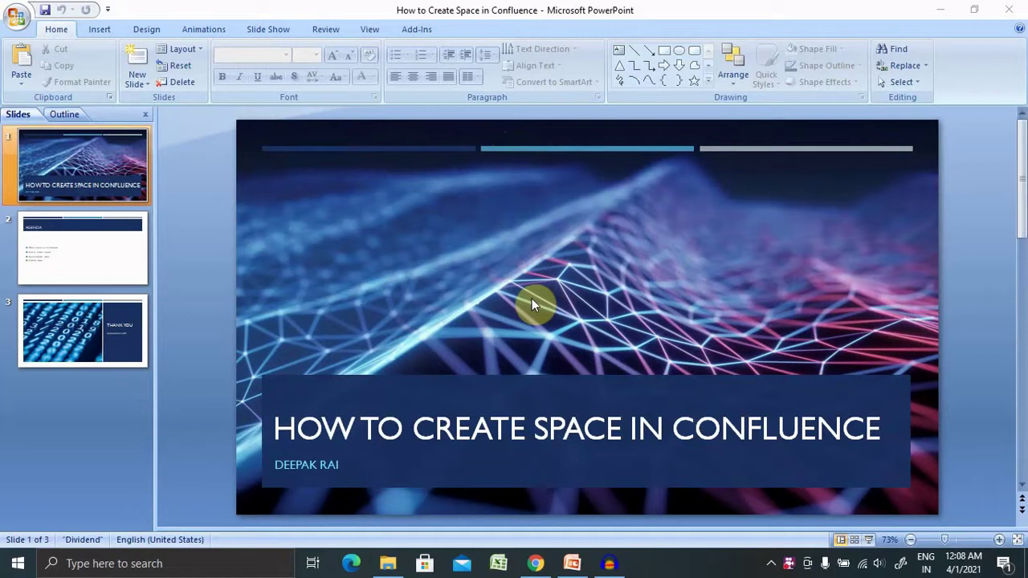
- Show the Agenda slide in PowerPoint, then switch to the Atlassian start page in Chrome
left_click(114, 248)
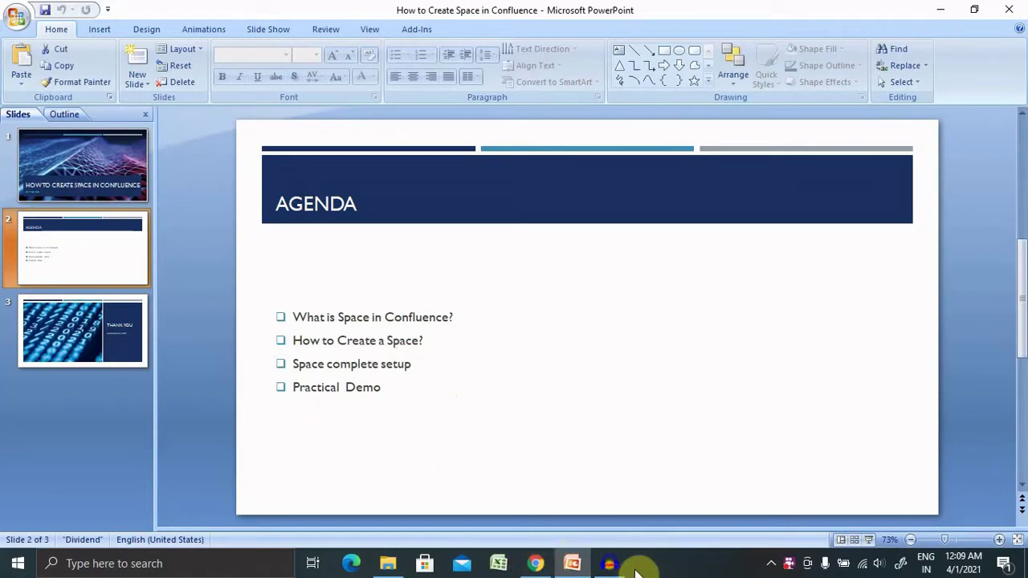
left_click(540, 565)
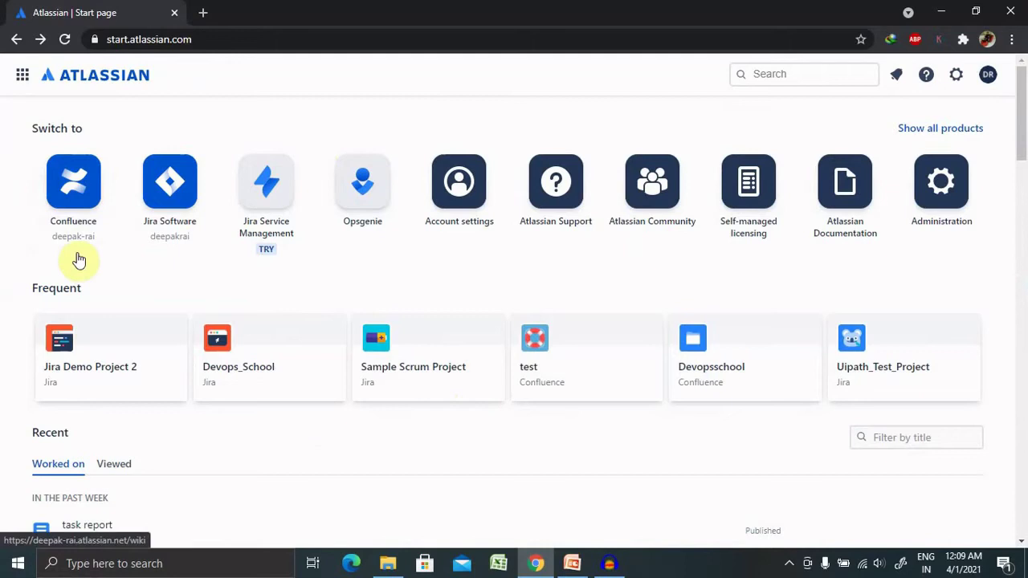
- Enter Confluence, glance at the Spaces list, then start and discard a blank page draft
left_click(62, 227)
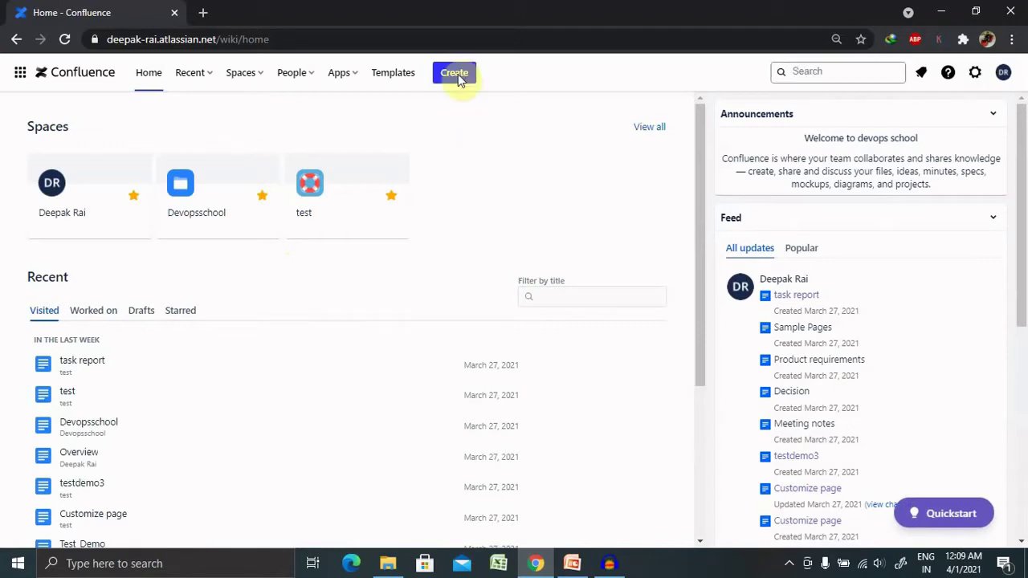
left_click(248, 74)
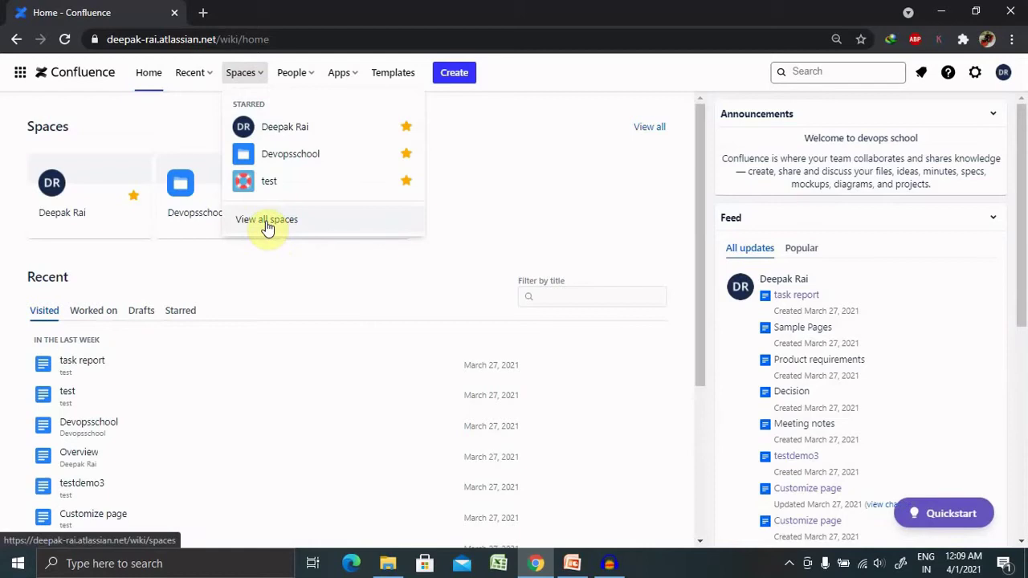
left_click(482, 153)
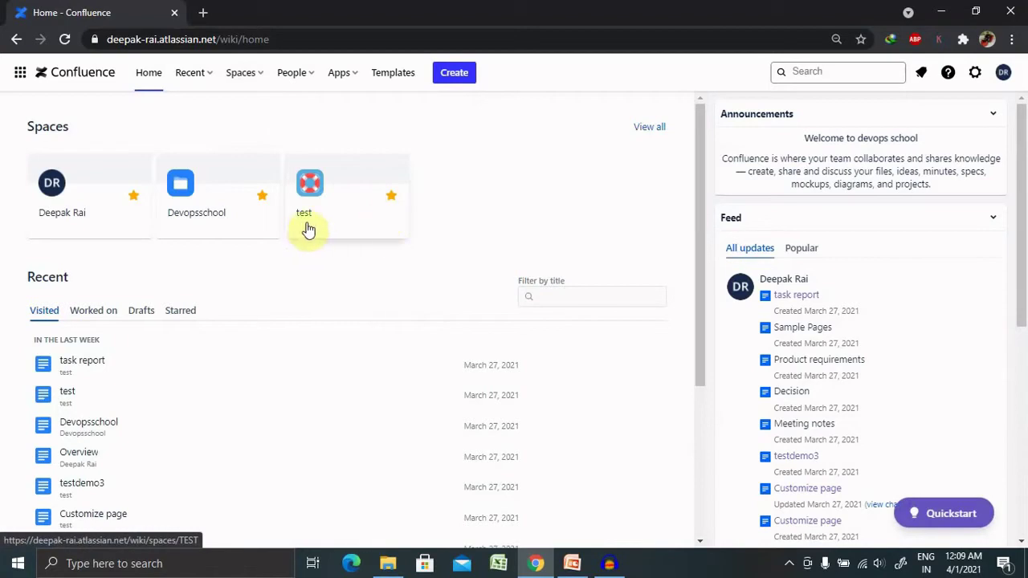
left_click(457, 76)
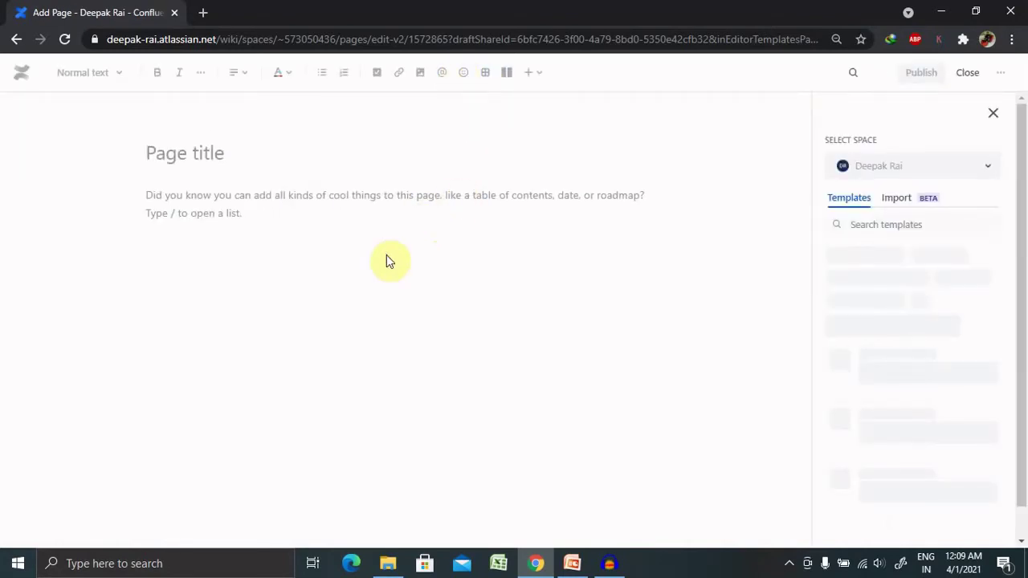
left_click(972, 78)
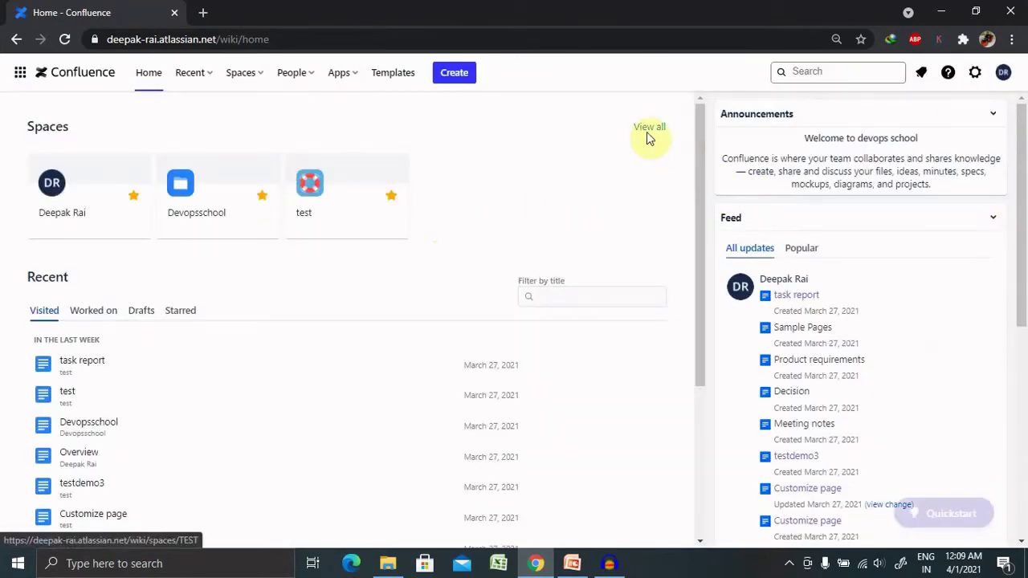
- Open the full Spaces directory listing the personal space, Devopsschool and test
left_click(647, 130)
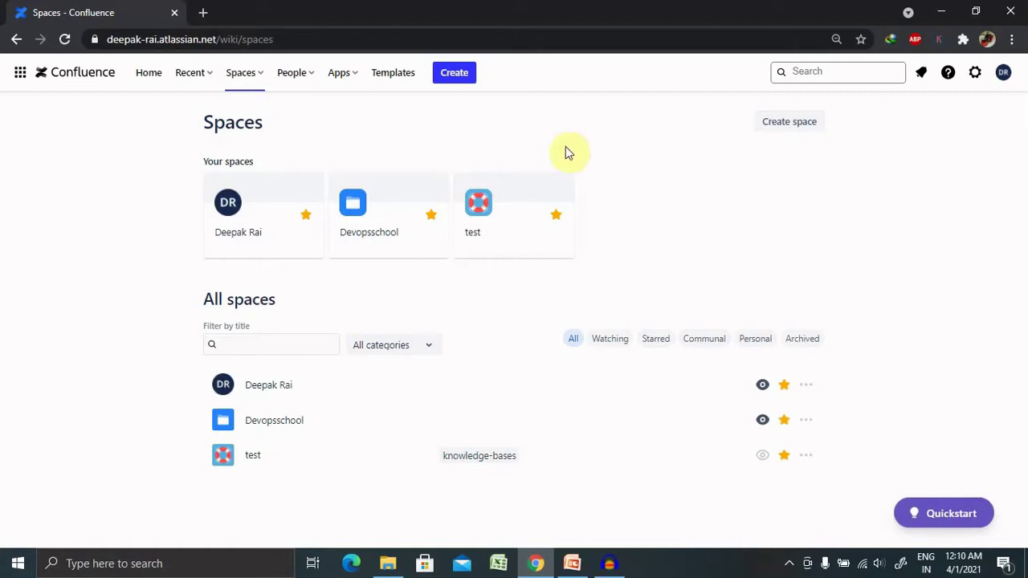
- Start a new space to bring up the Create space template choices
left_click(775, 133)
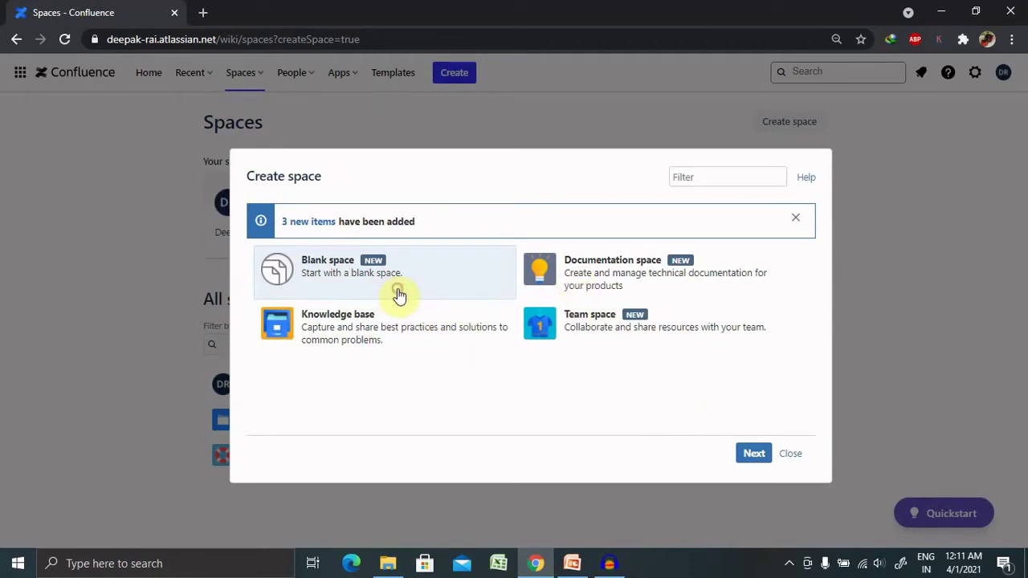
- Choose Blank space and name it Confluence_Space, letting the key auto-fill as CON
left_click(754, 454)
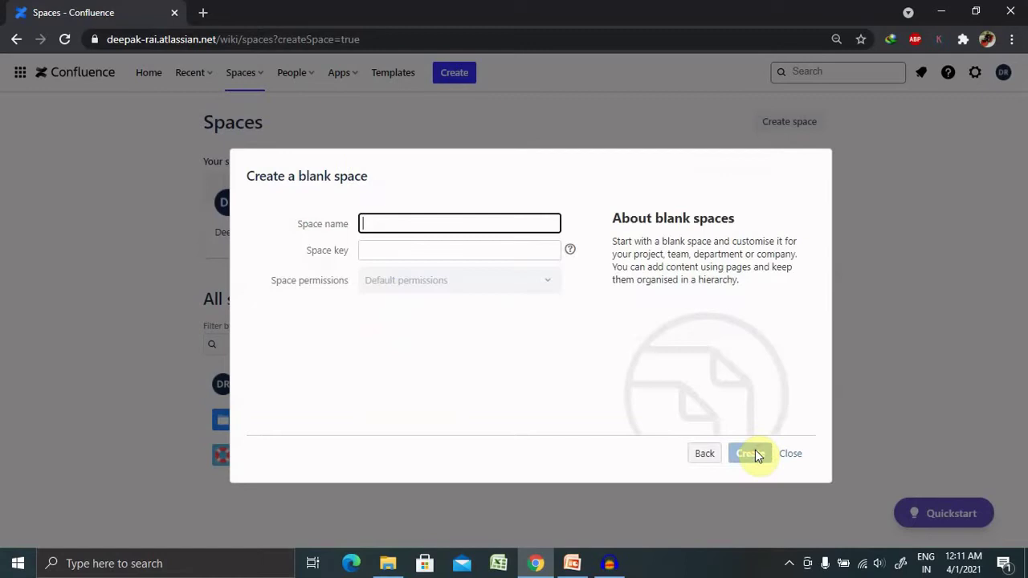
left_click(415, 231)
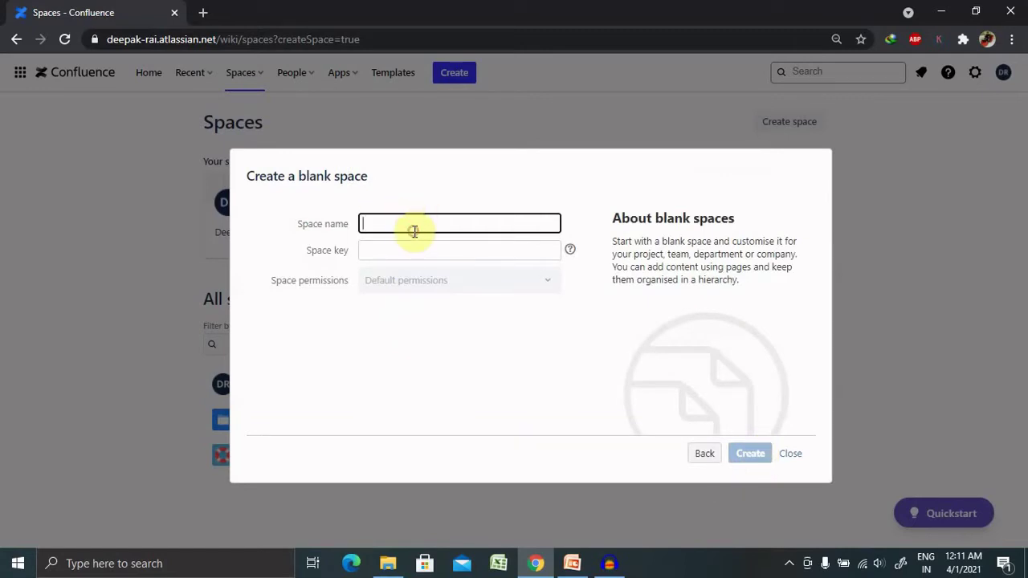
type("Tes")
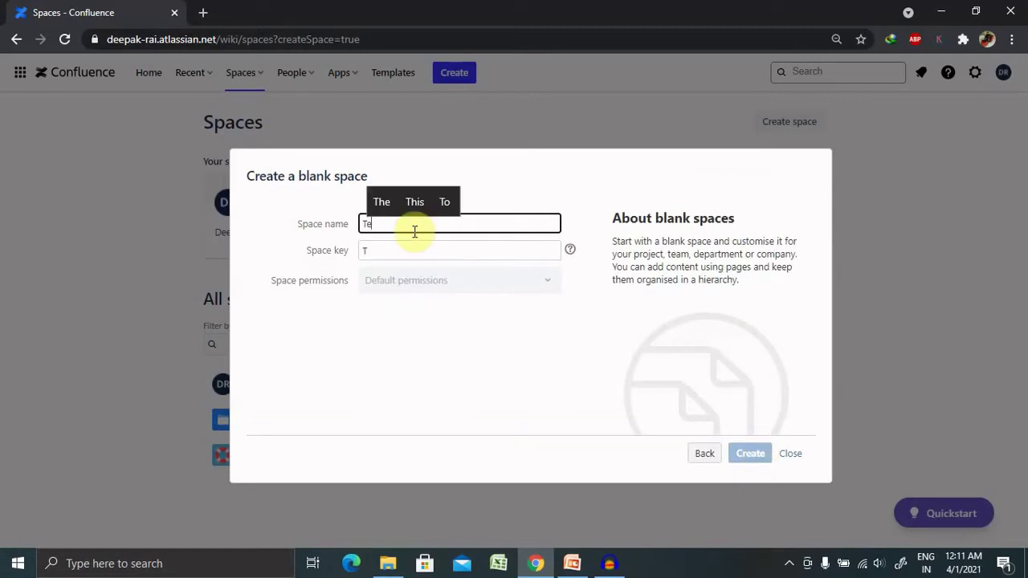
key("BackSpace")
key("BackSpace")
key("BackSpace")
type("C")
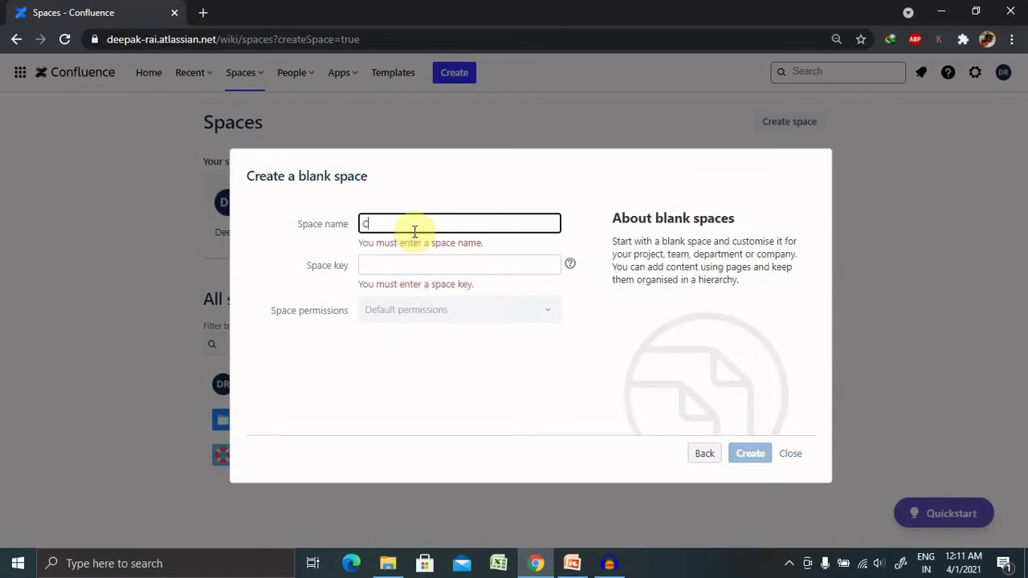
type("onfluen")
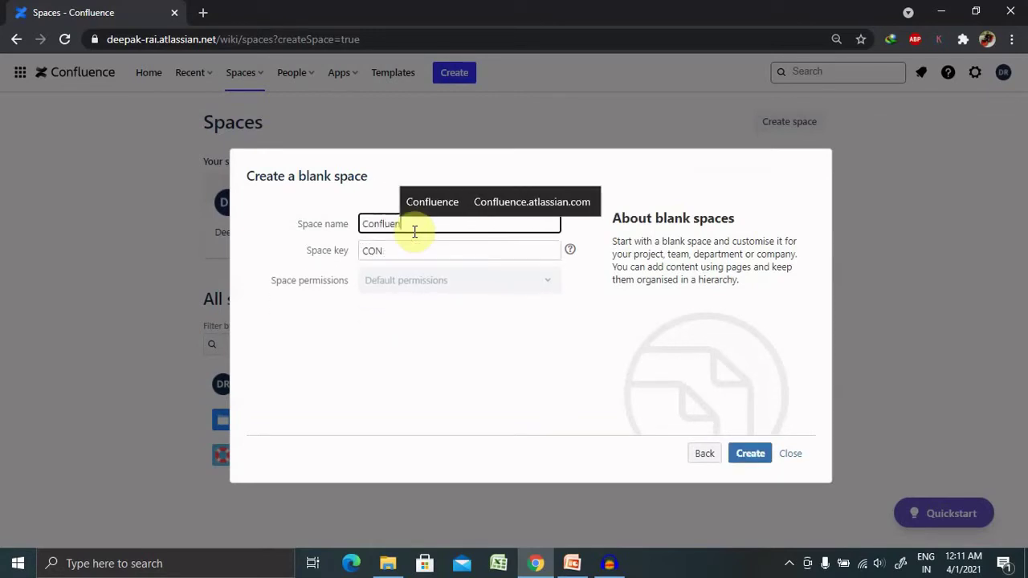
type("ce S")
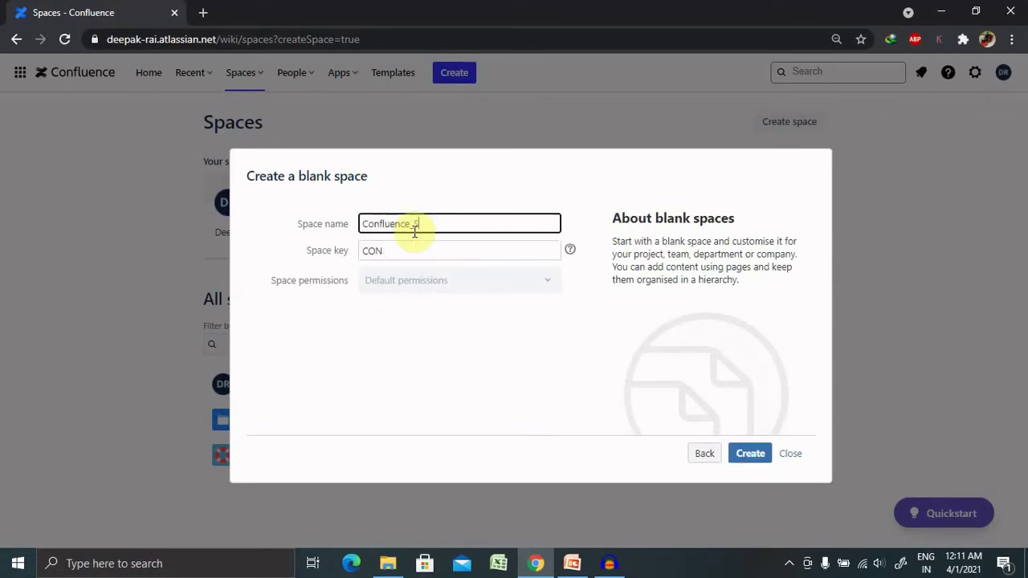
type("pace")
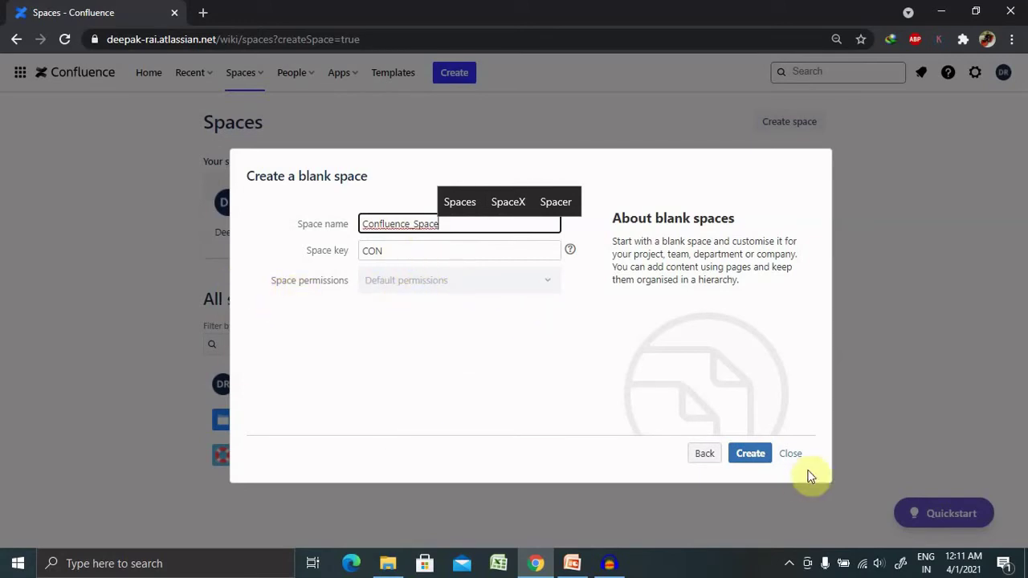
- Create the Confluence_Space space and publish its Confluence_Space Home overview page
left_click(749, 454)
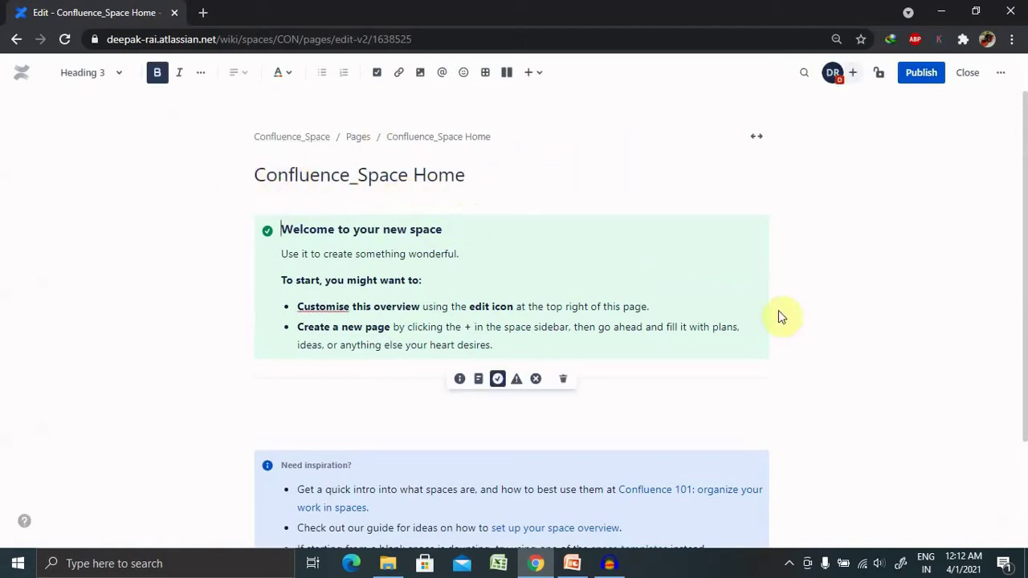
left_click_drag(1021, 140, 1024, 225)
scroll(1024, 224, "up", 2)
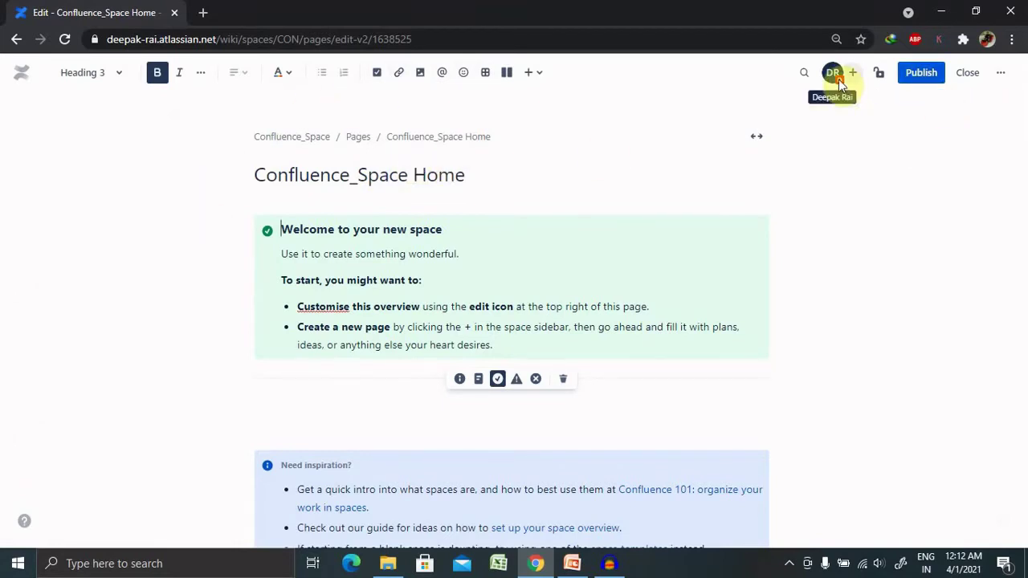
left_click(923, 80)
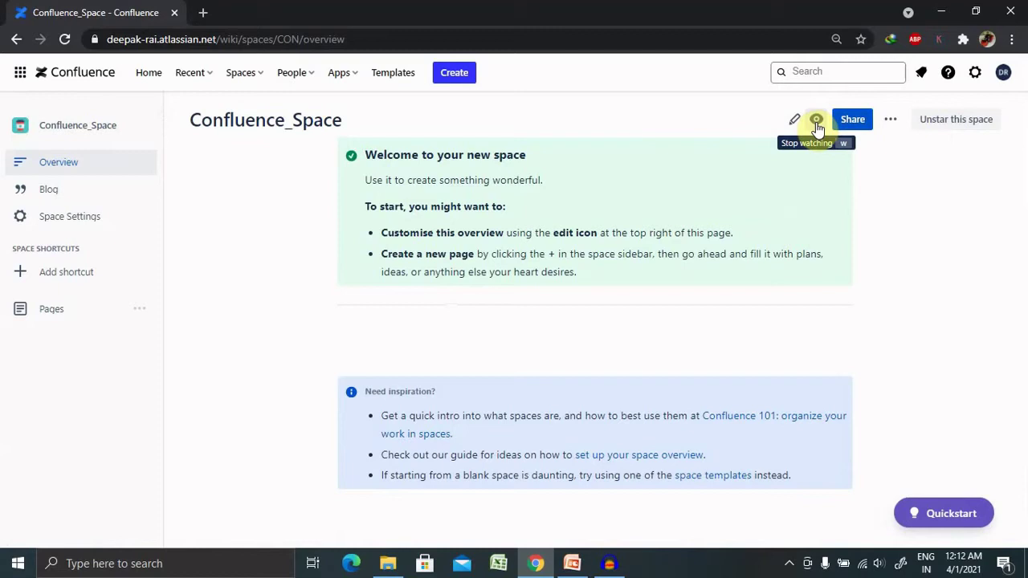
- Check the overview's watch and share options, then bring up its More actions list
left_click(816, 122)
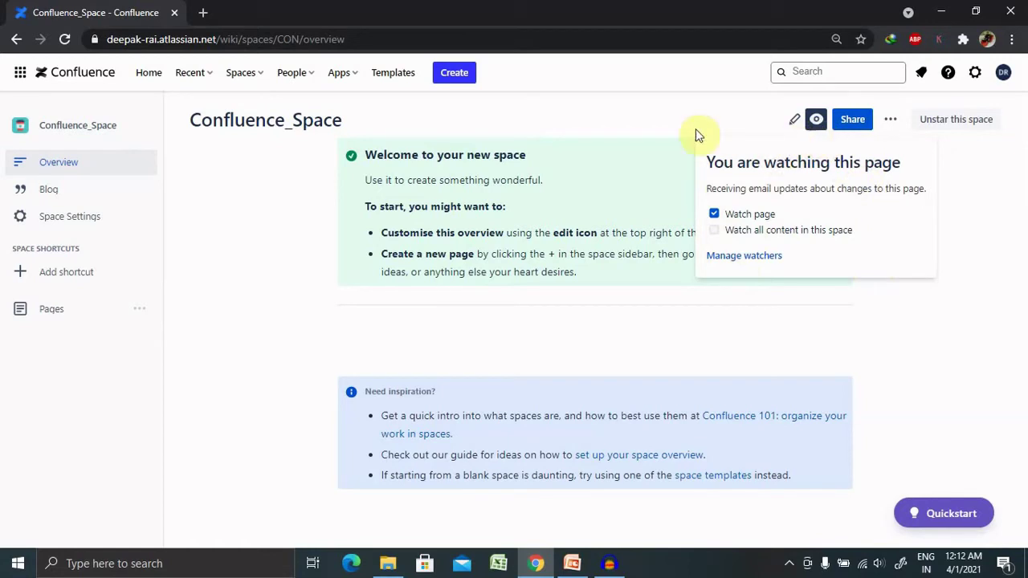
left_click(664, 132)
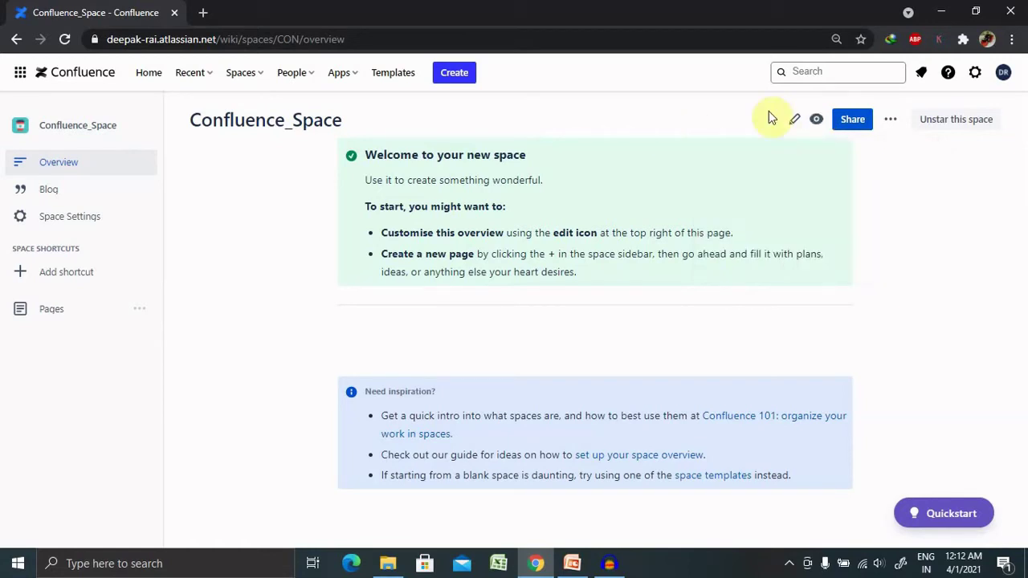
left_click(852, 128)
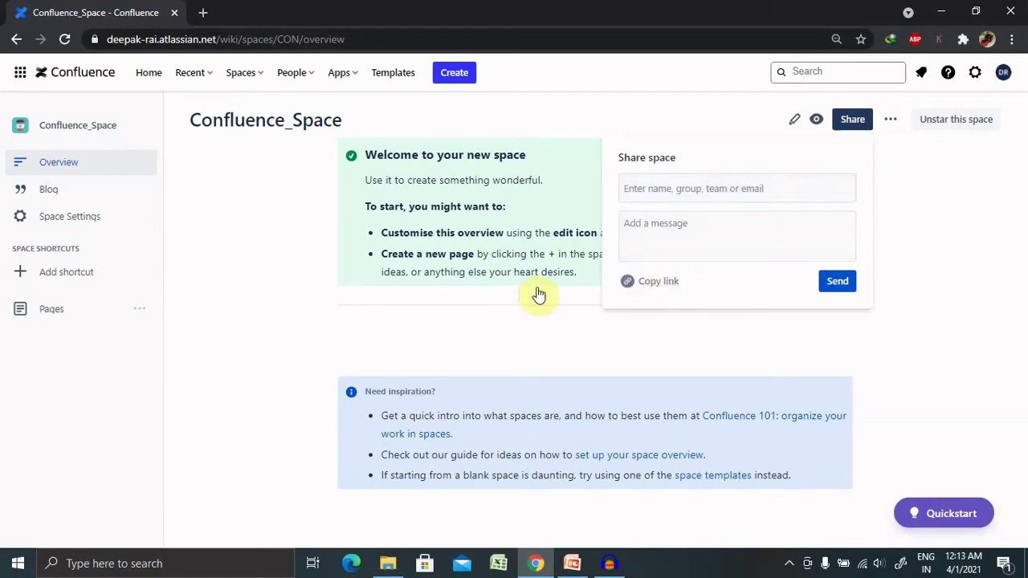
left_click(893, 122)
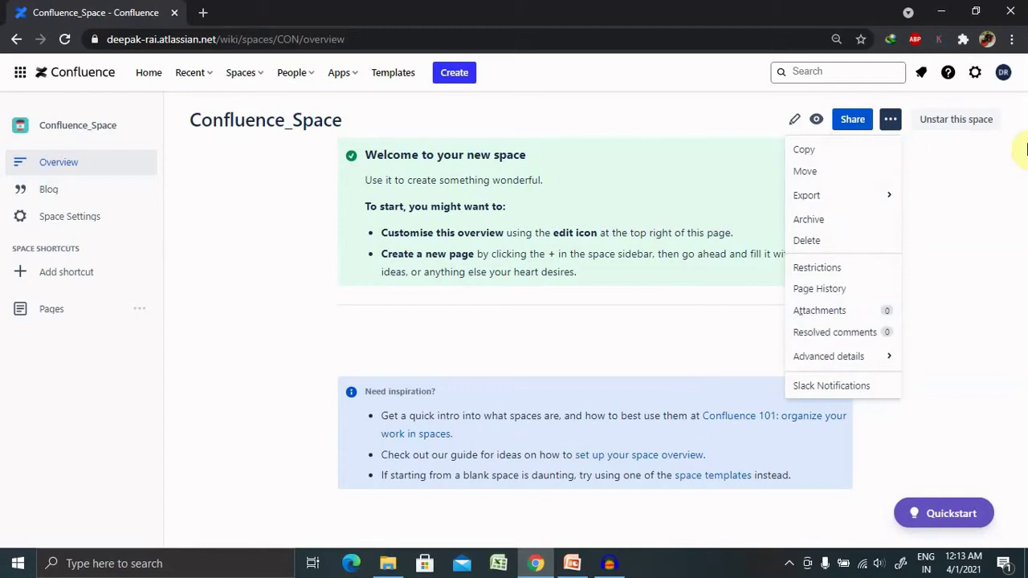
- Dismiss the actions list and unstar the Confluence_Space space
left_click(973, 129)
left_click(974, 130)
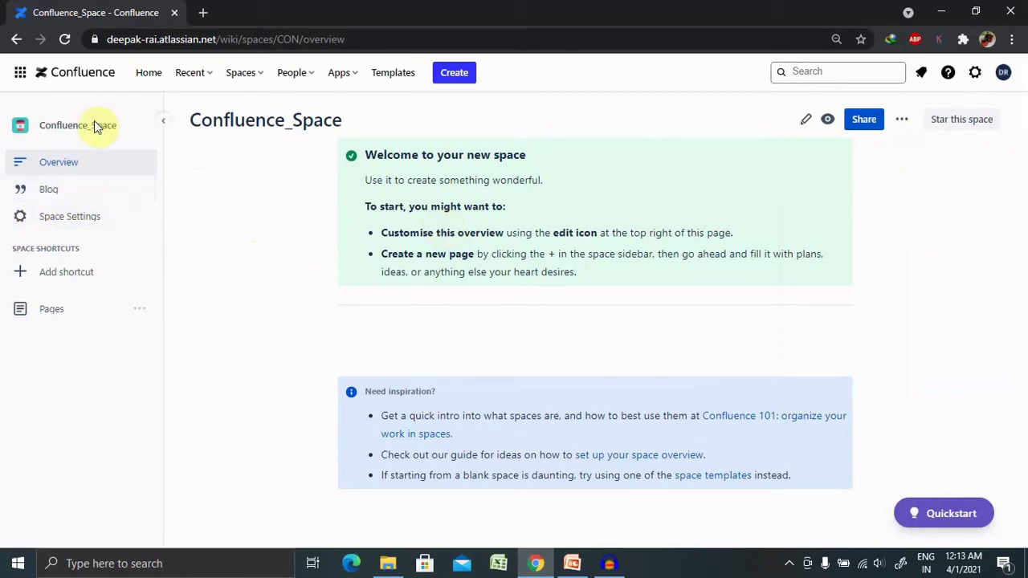
- Open Confluence_Space's Space Settings, check Permissions, and return to the details with key CON
left_click(58, 218)
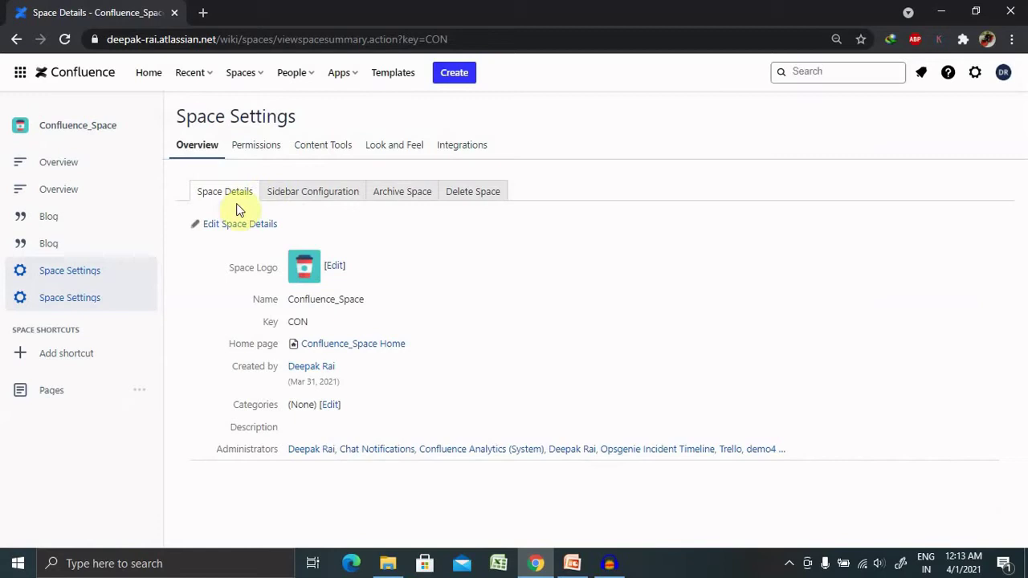
left_click(255, 148)
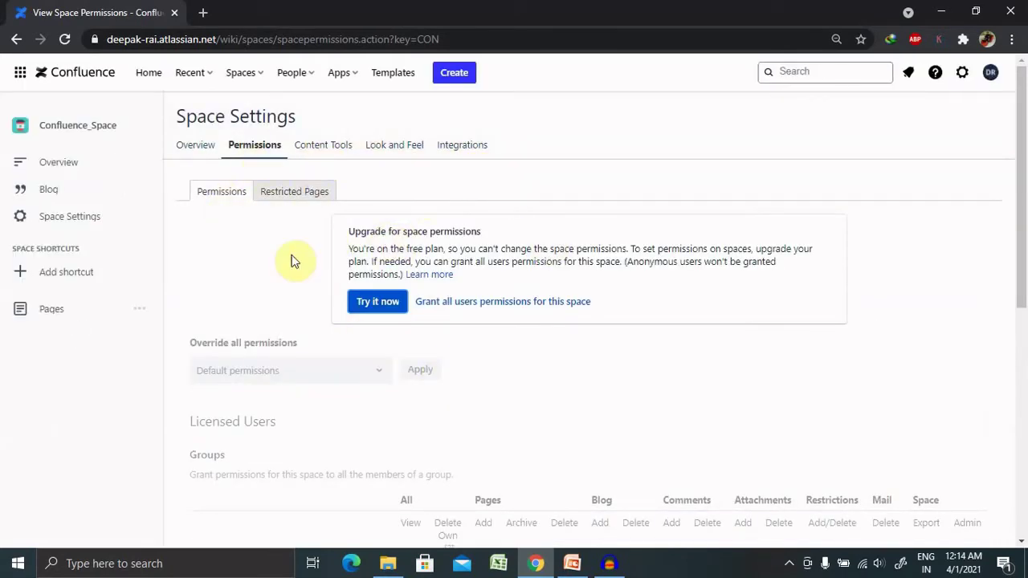
left_click(200, 153)
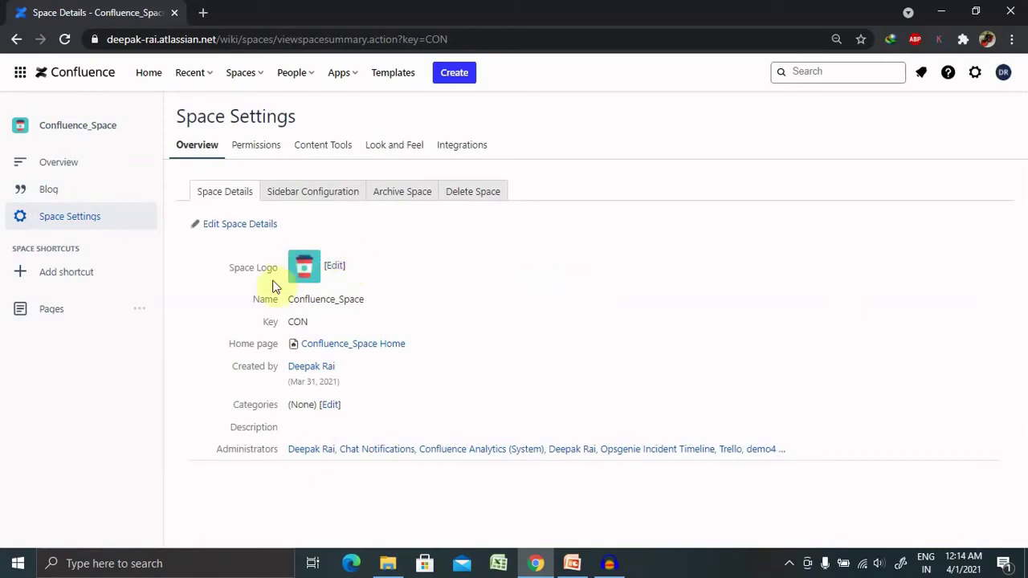
left_click(336, 268)
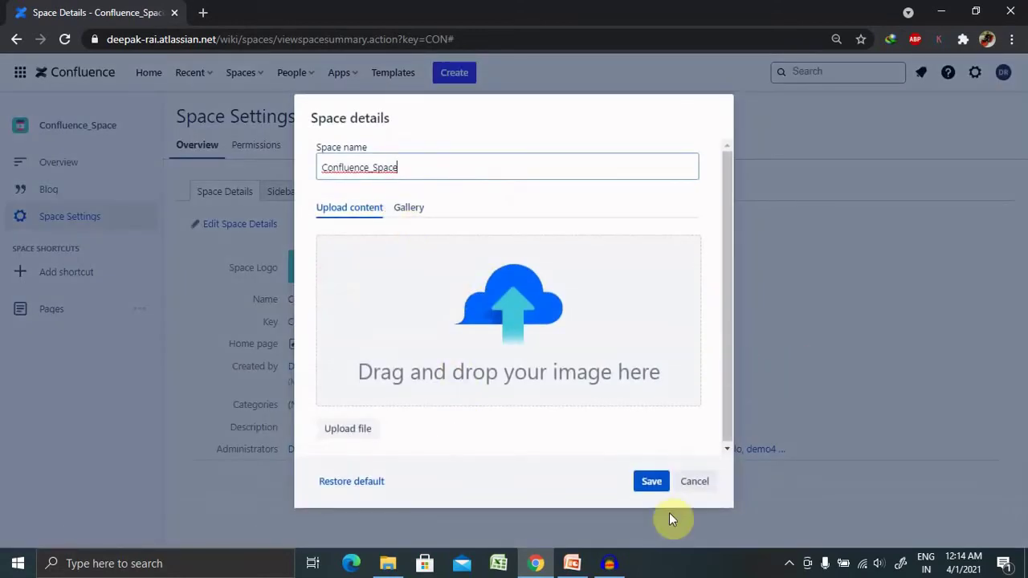
left_click(695, 486)
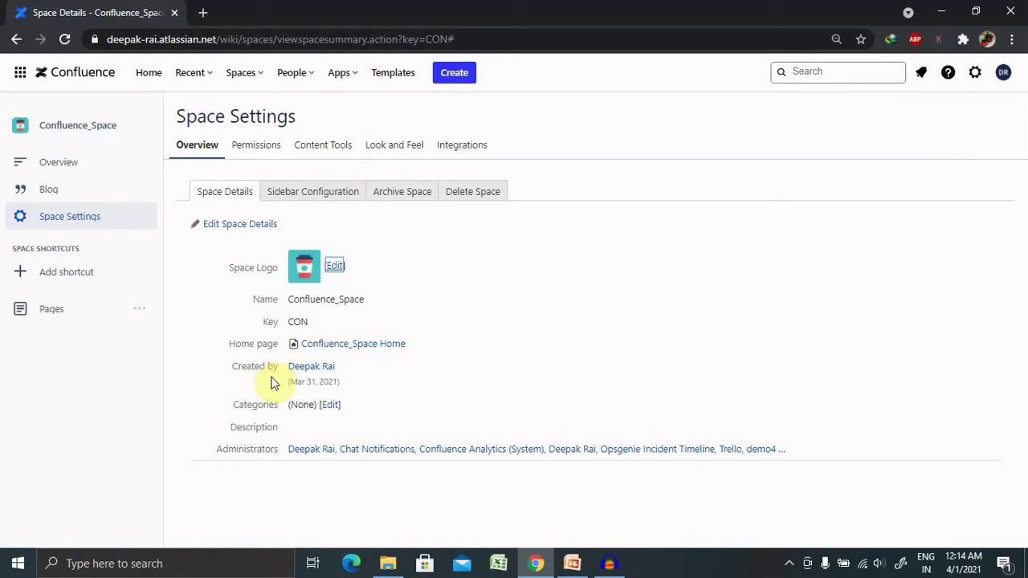
- Browse Confluence_Space's Sidebar Configuration, Archive Space and Delete Space settings tabs
left_click(294, 195)
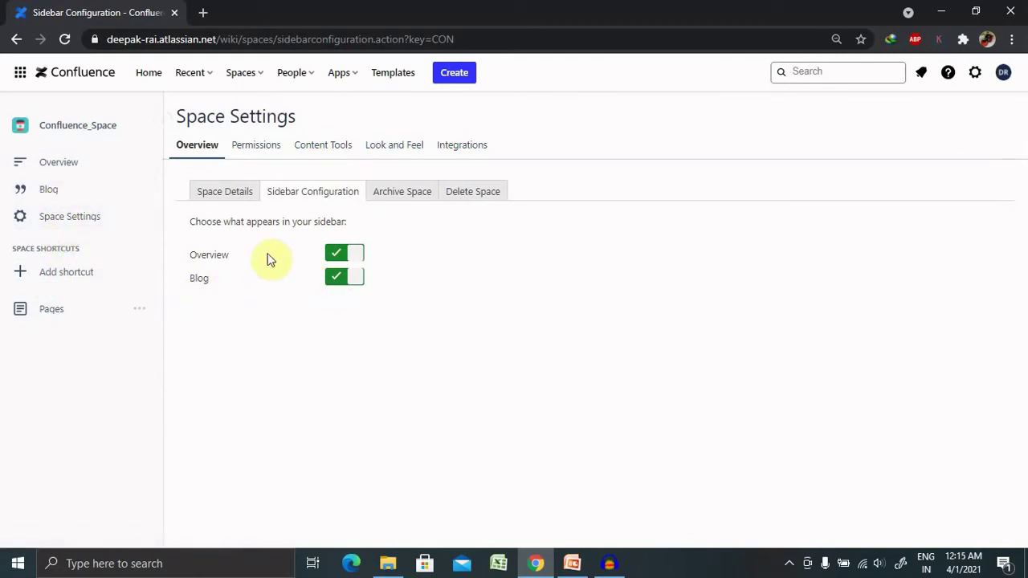
left_click(409, 197)
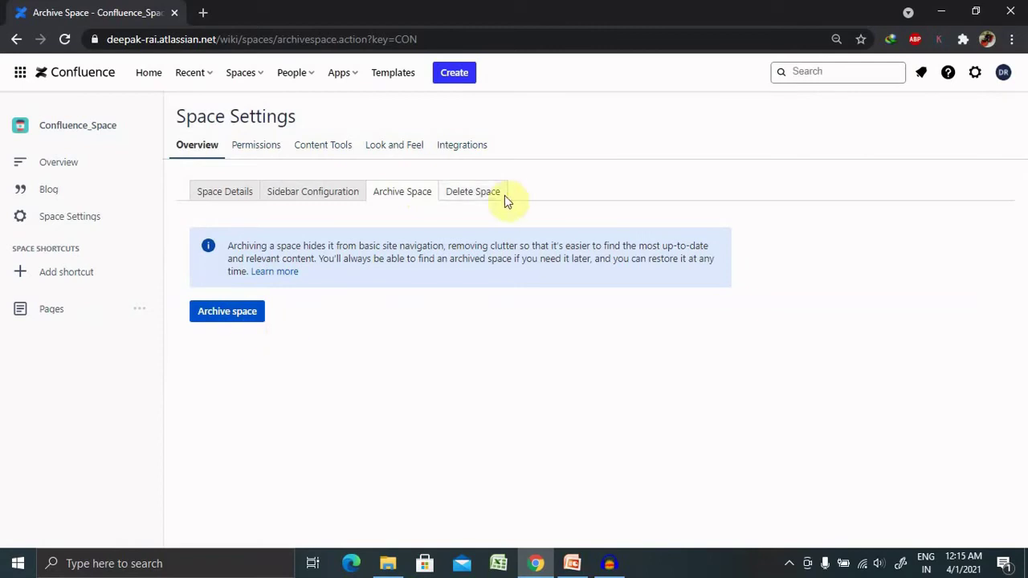
left_click(479, 193)
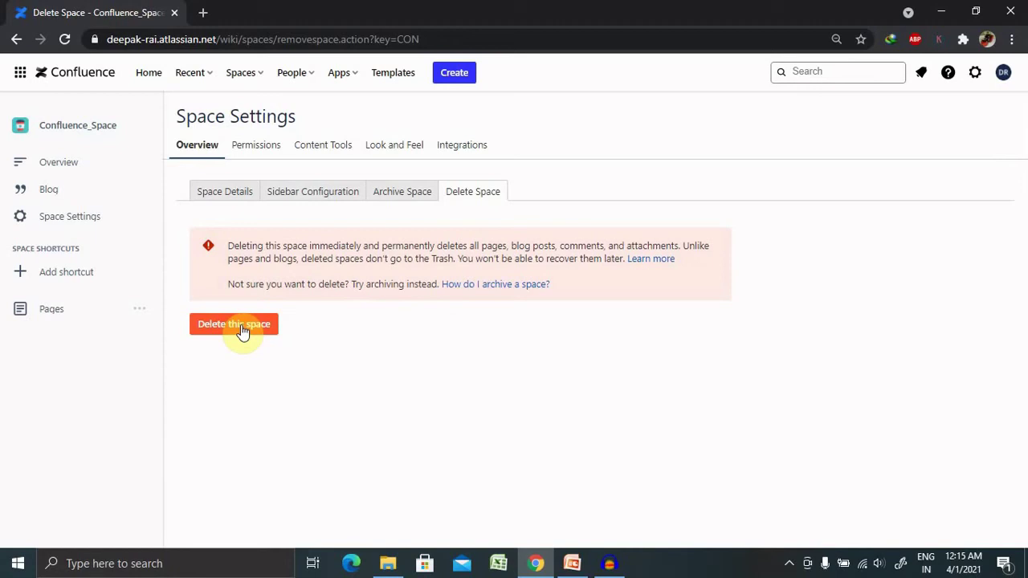
- Review Confluence_Space's permissions, scrolling through the Groups and Individual Users tables
left_click(256, 150)
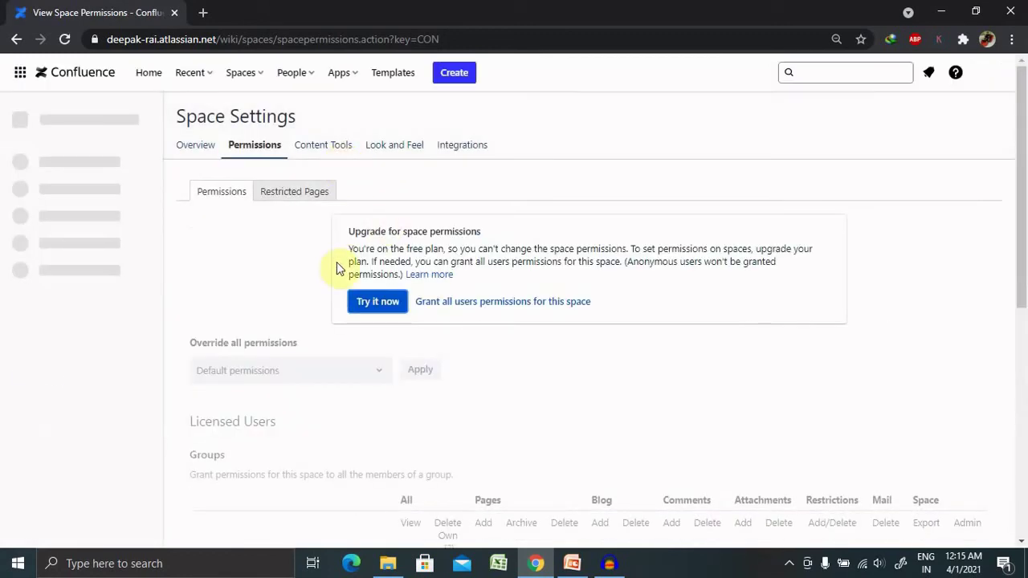
scroll(1017, 205, "down", 4)
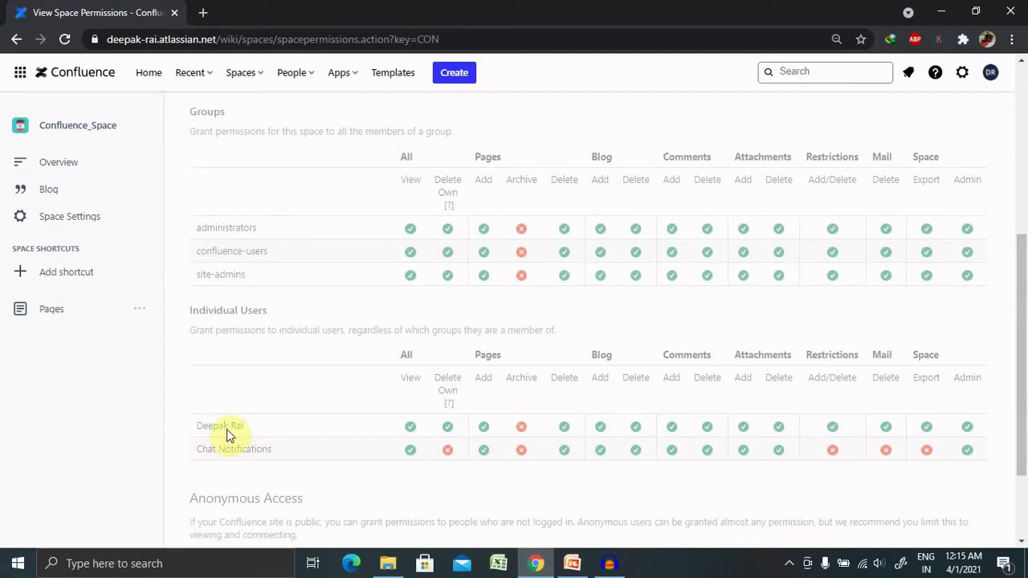
left_click_drag(1024, 367, 1026, 202)
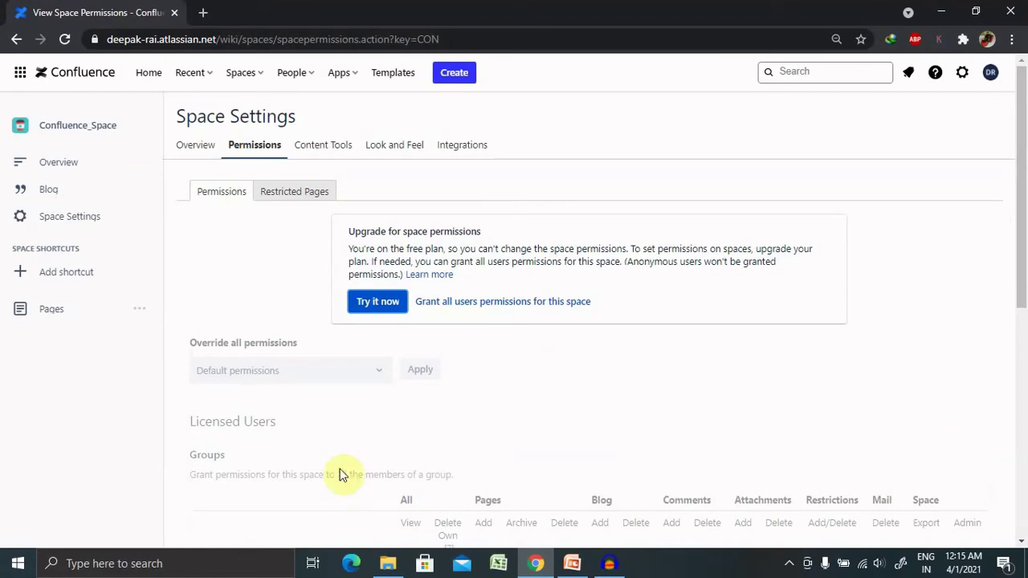
left_click_drag(1024, 136, 1025, 60)
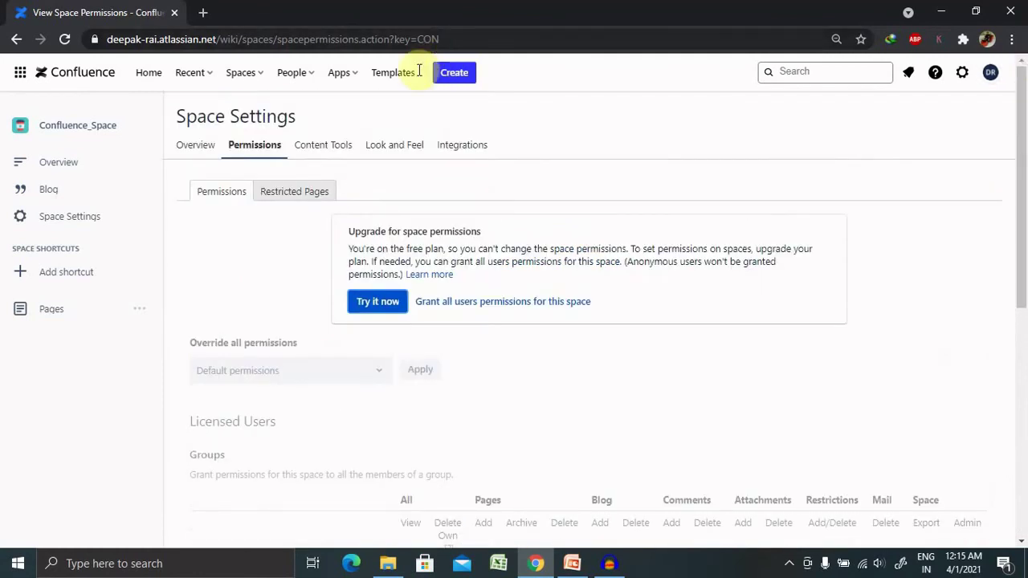
- Browse Content Tools from Reorder Pages and Orphaned Pages through to the empty Trash
left_click(314, 146)
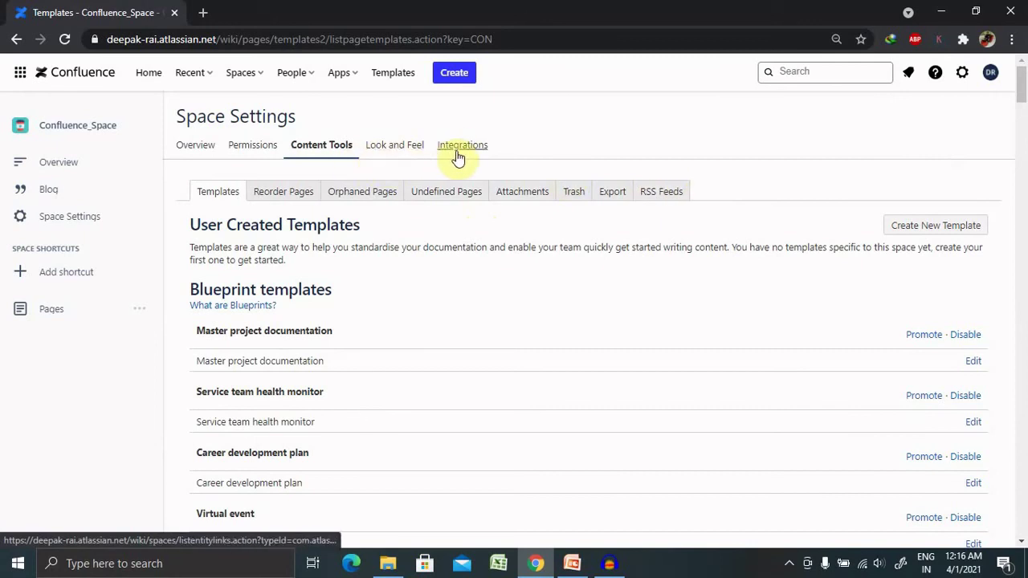
left_click(298, 194)
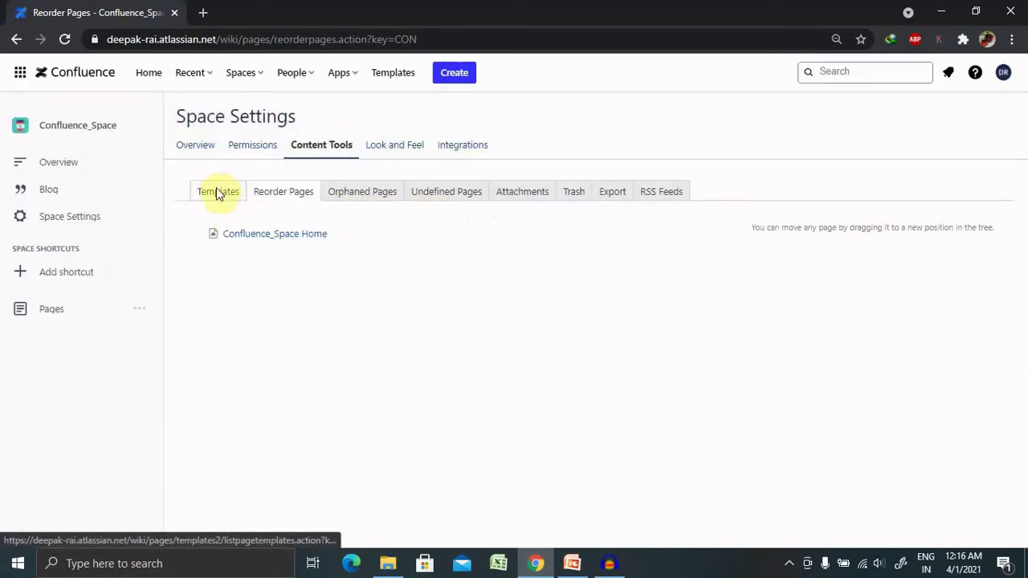
left_click(352, 196)
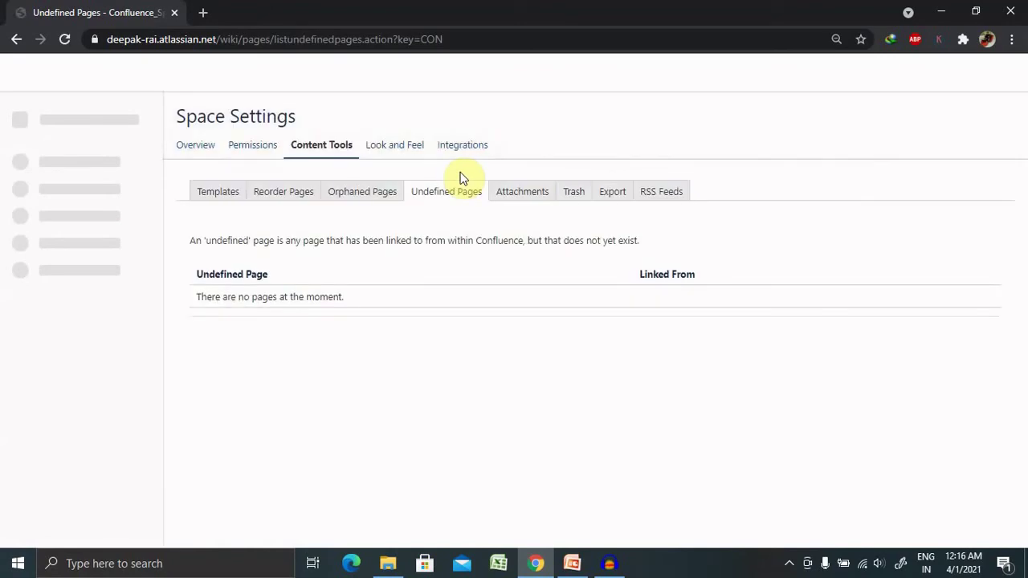
left_click(562, 194)
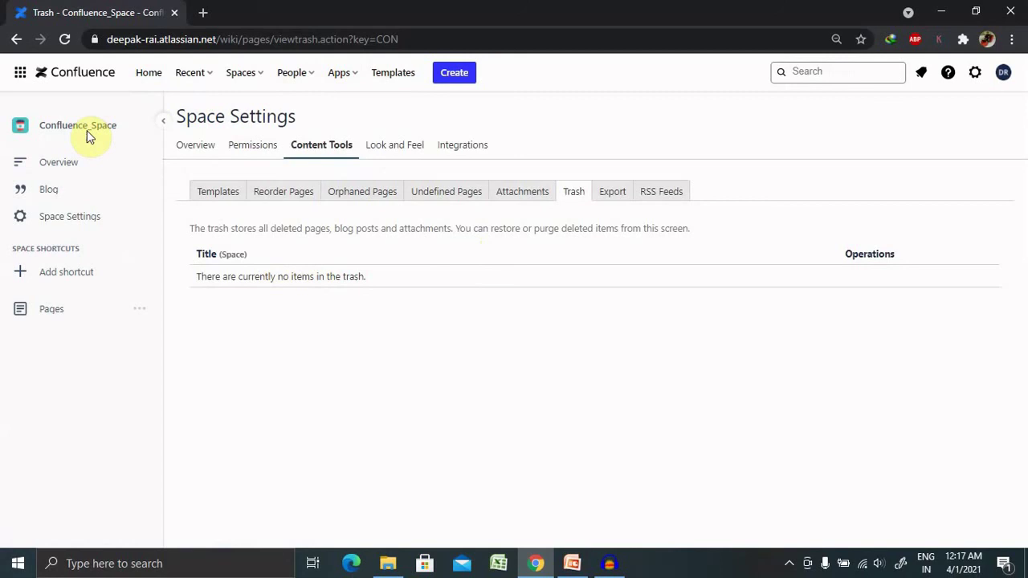
- Check the Recent and People menus, then the Apps menu showing no installed apps
left_click(194, 80)
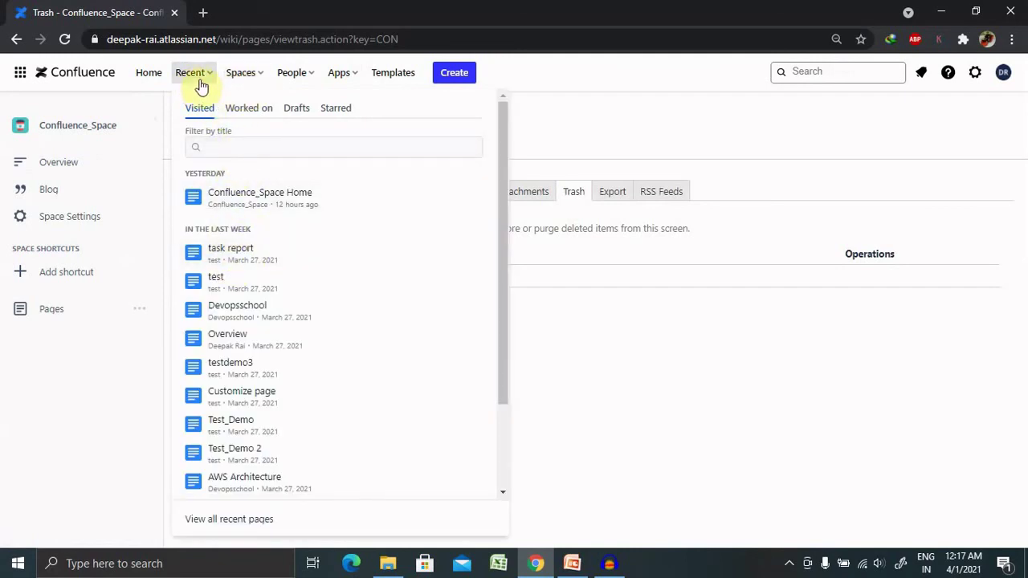
left_click(295, 82)
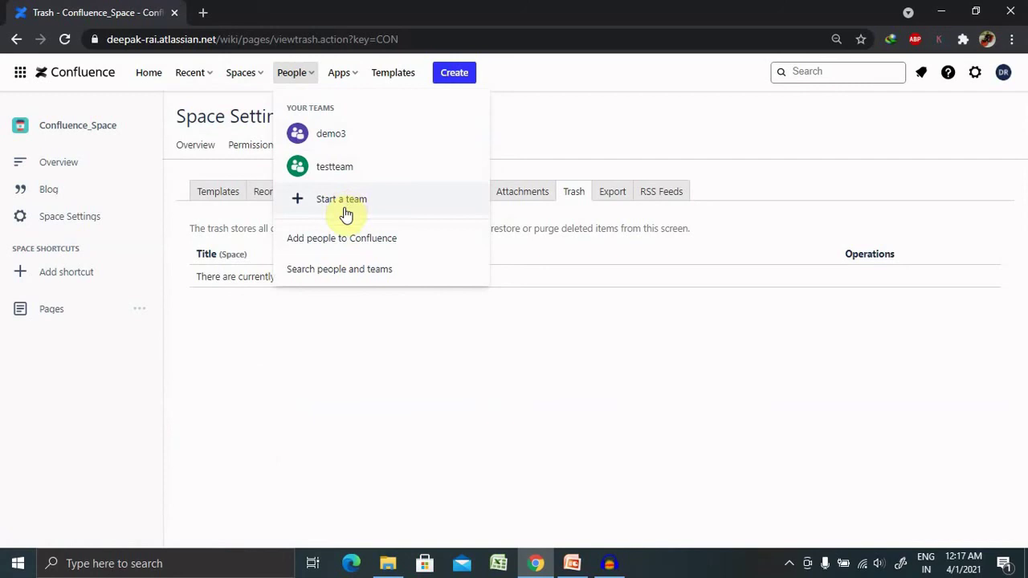
left_click(356, 80)
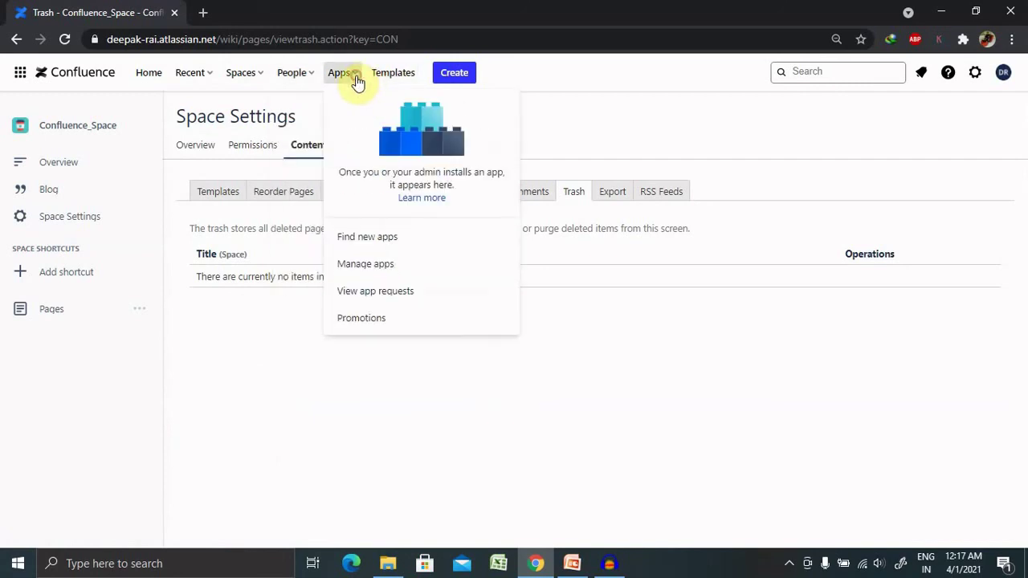